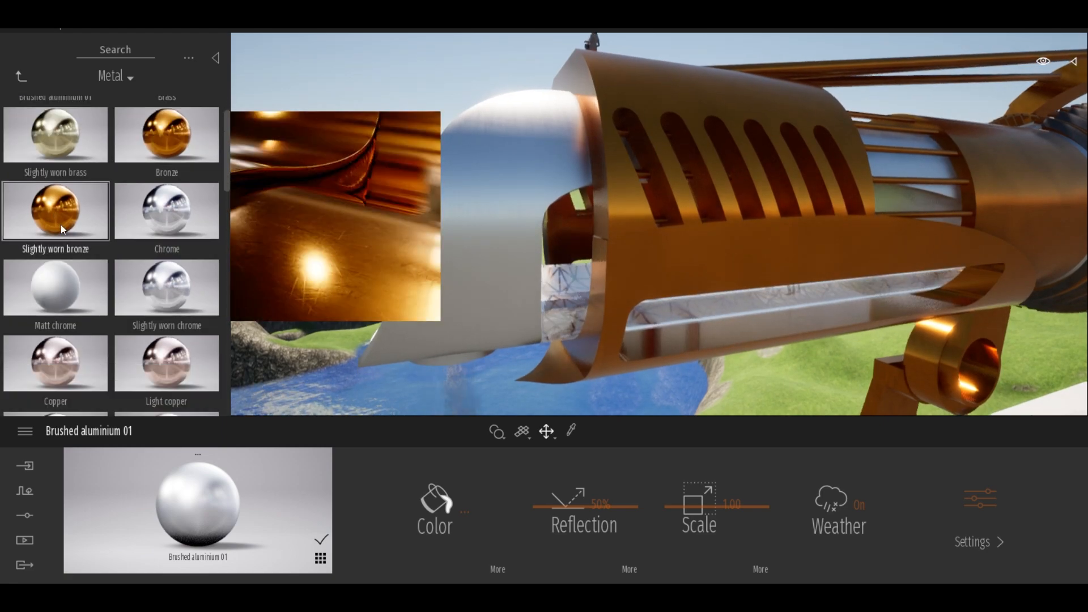
# Browse the Metal materials for an alternative finish for the building's cladding
pyautogui.scroll(-1, 74, 257)
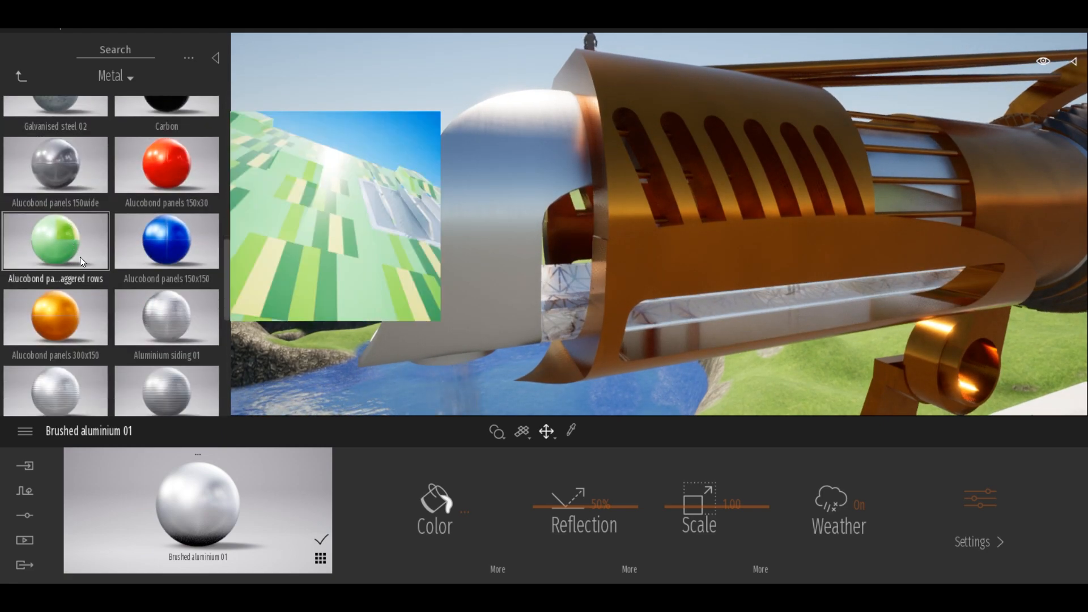
pyautogui.scroll(-2, 85, 348)
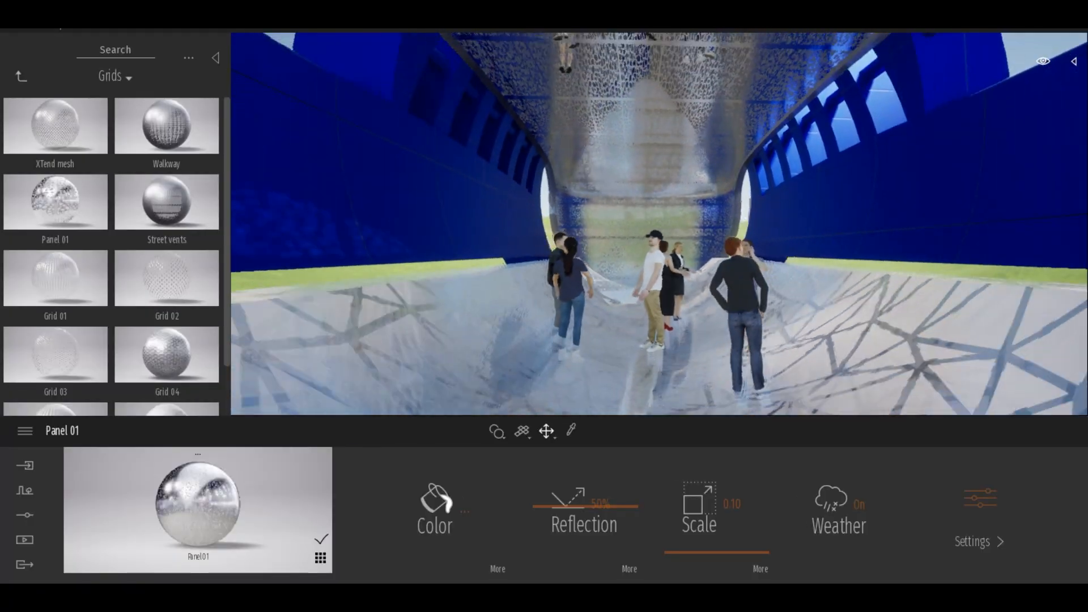
# Examine the Panel 01 material on the tube's interior, from the visitors on the walkway to the glazed end
pyautogui.press('s')
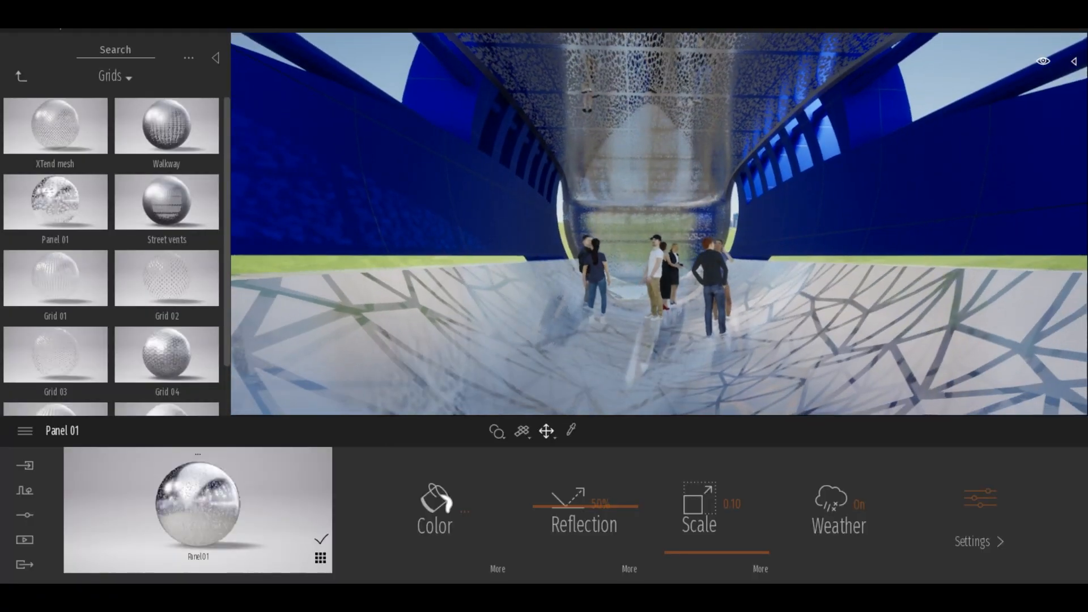
pyautogui.press('e')
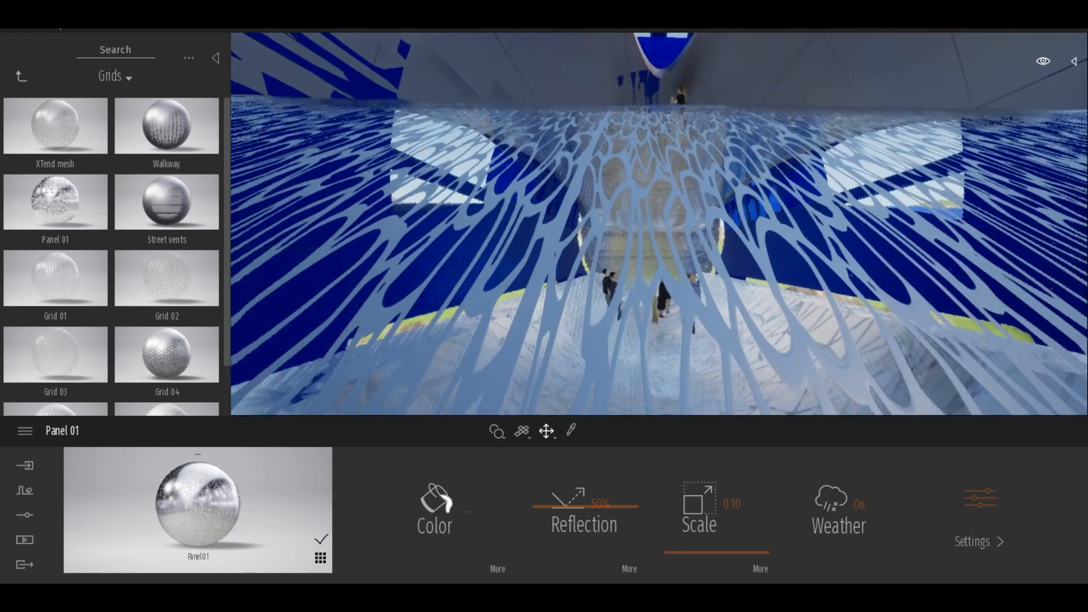
pyautogui.press('q')
pyautogui.press('w')
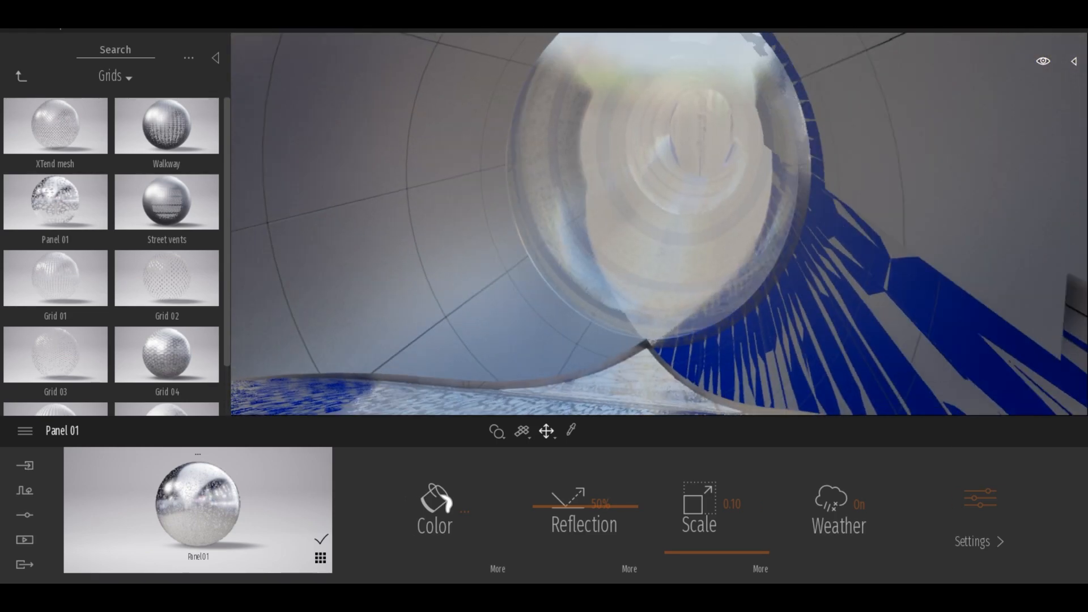
pyautogui.moveTo(659, 224); pyautogui.dragTo(870, 172, button='right')
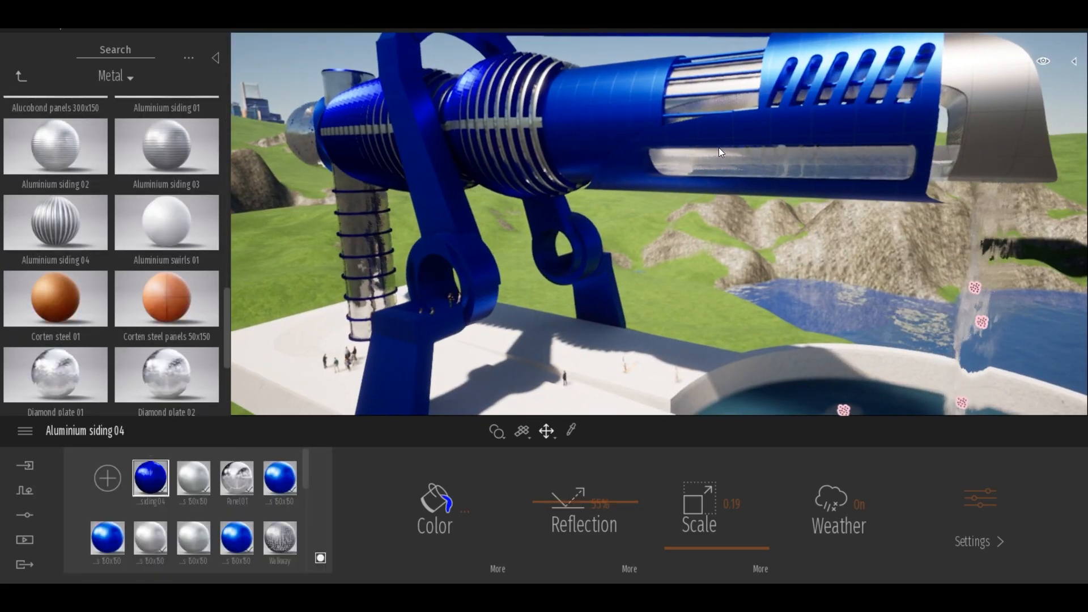
# Try a magenta colour (CD41E8) on the Alucobond panels 150x150 cladding of the building
pyautogui.moveTo(719, 147)
pyautogui.mouseDown(button='right')
pyautogui.moveTo(594, 171)
pyautogui.moveTo(567, 164)
pyautogui.moveTo(669, 144)
pyautogui.moveTo(612, 149)
pyautogui.moveTo(726, 150)
pyautogui.moveTo(674, 144)
pyautogui.moveTo(638, 115)
pyautogui.moveTo(584, 120)
pyautogui.moveTo(712, 141)
pyautogui.moveTo(700, 137)
pyautogui.mouseUp(button='right')
pyautogui.press('w')
pyautogui.press('w')
pyautogui.press('s')
pyautogui.press('w')
pyautogui.press('s')
pyautogui.moveTo(426, 211); pyautogui.dragTo(436, 276, button='right')
pyautogui.press('w')
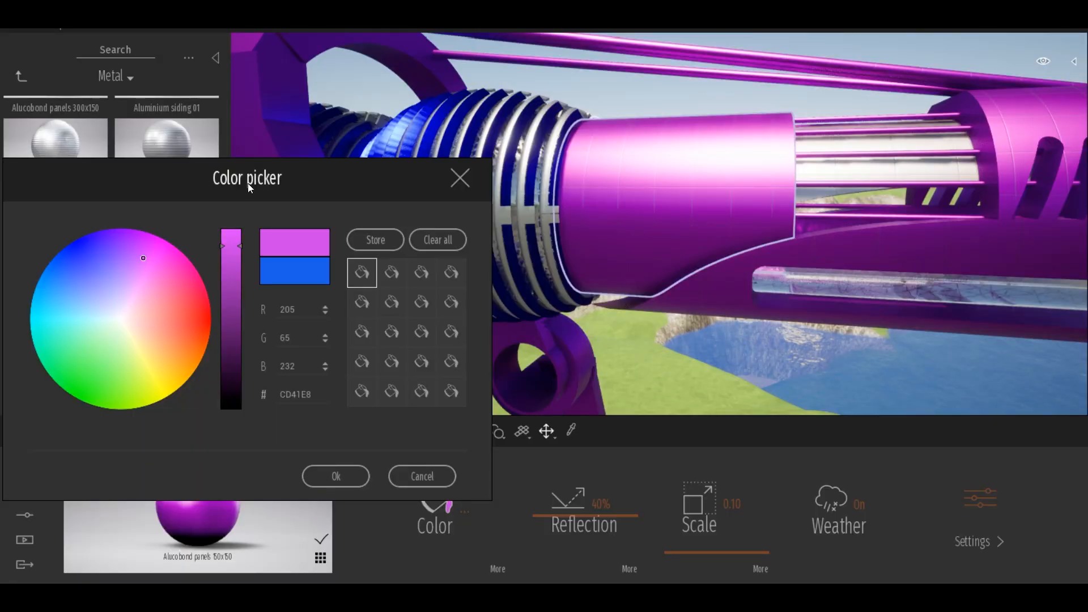
pyautogui.moveTo(249, 184); pyautogui.dragTo(213, 233)
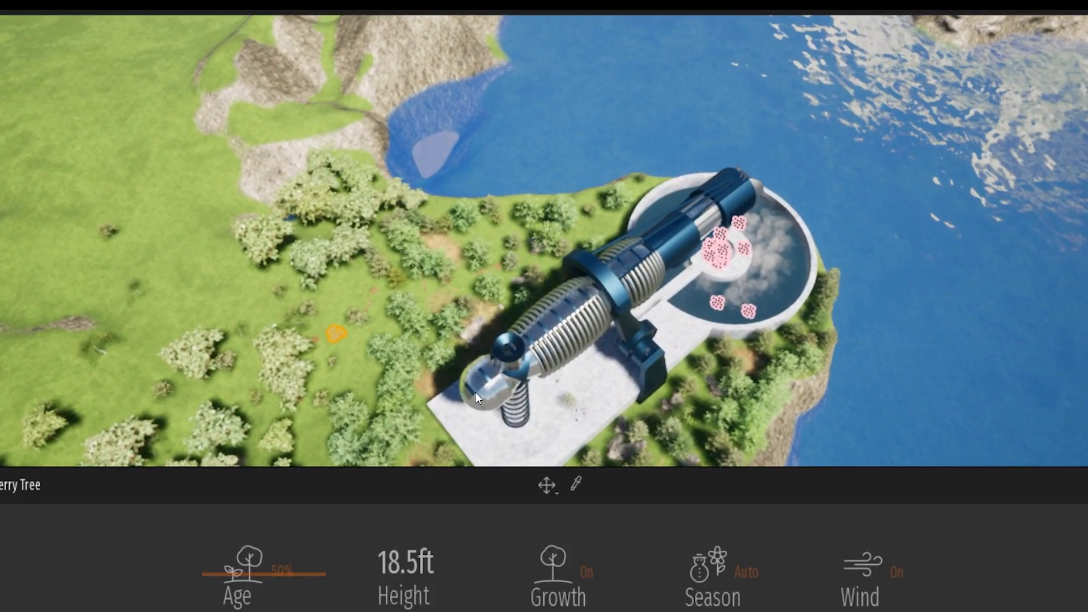
# Place trees from the Trees library in the grassy clearing behind the building and at the grove's far edge
pyautogui.press('w')
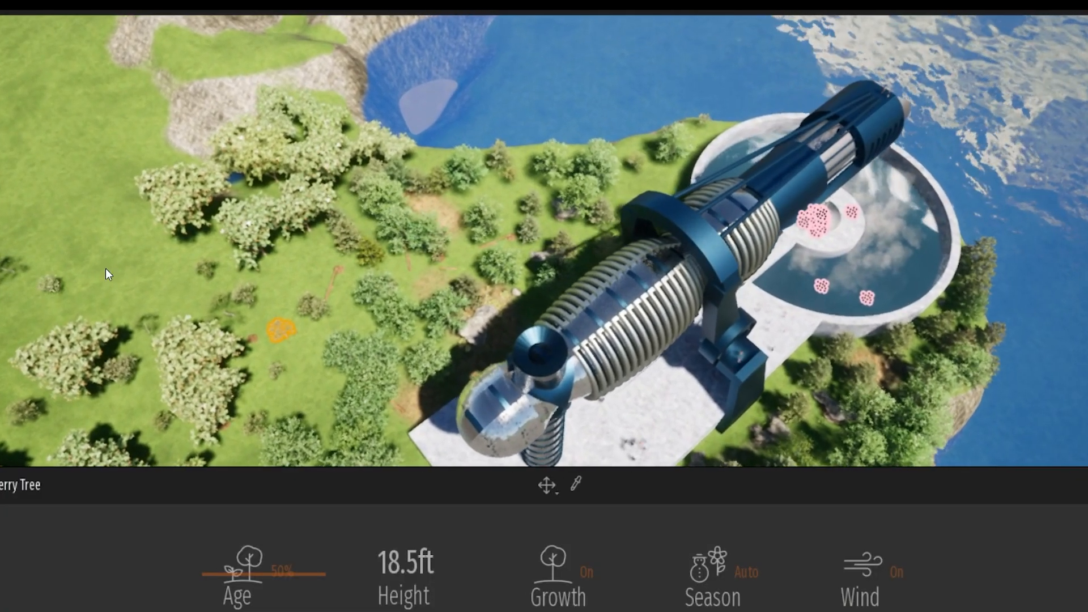
pyautogui.moveTo(105, 267); pyautogui.dragTo(397, 412, button='right')
pyautogui.press('w')
pyautogui.scroll(4, 397, 412)
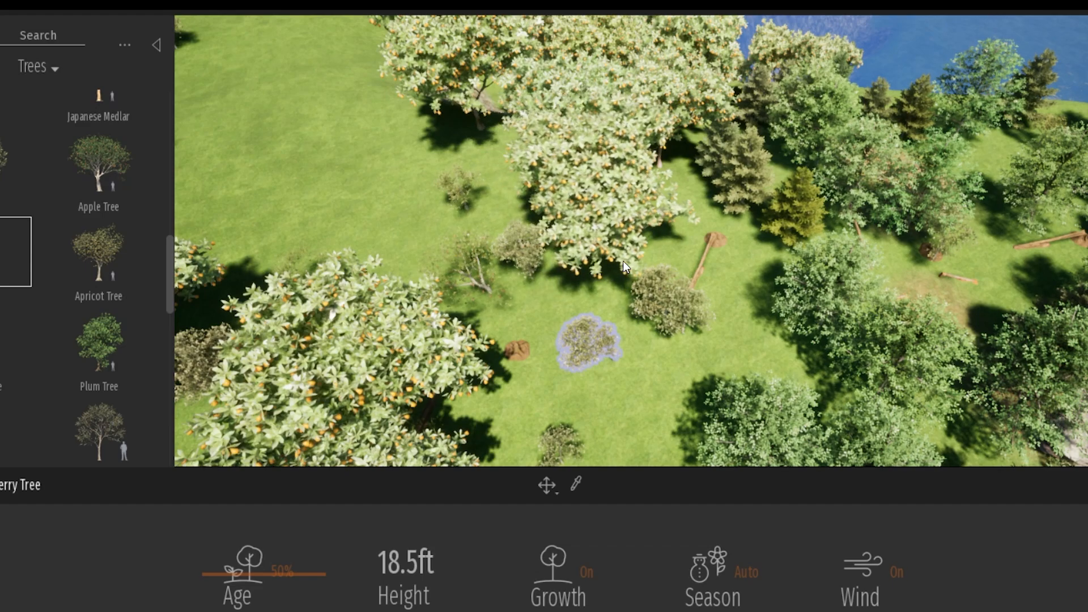
pyautogui.click(623, 261)
pyautogui.click(170, 213)
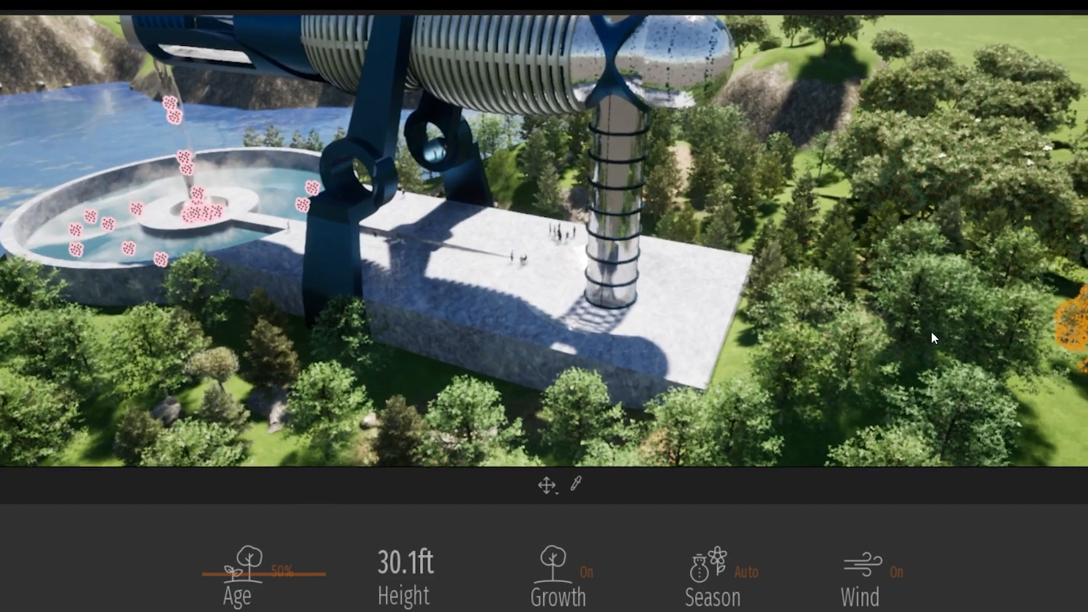
pyautogui.scroll(-5, 736, 322)
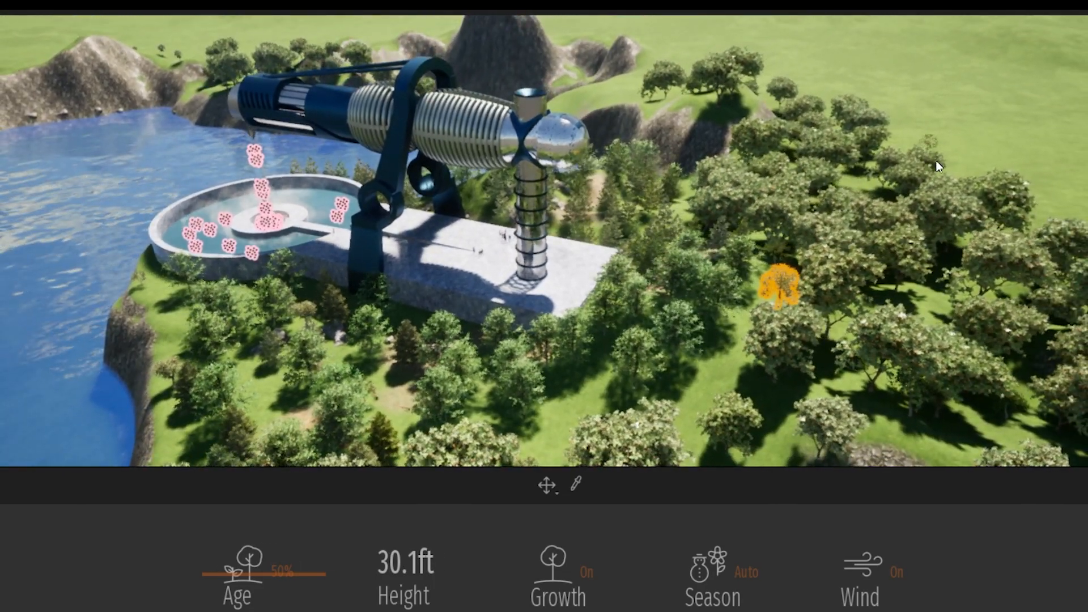
pyautogui.click(949, 160)
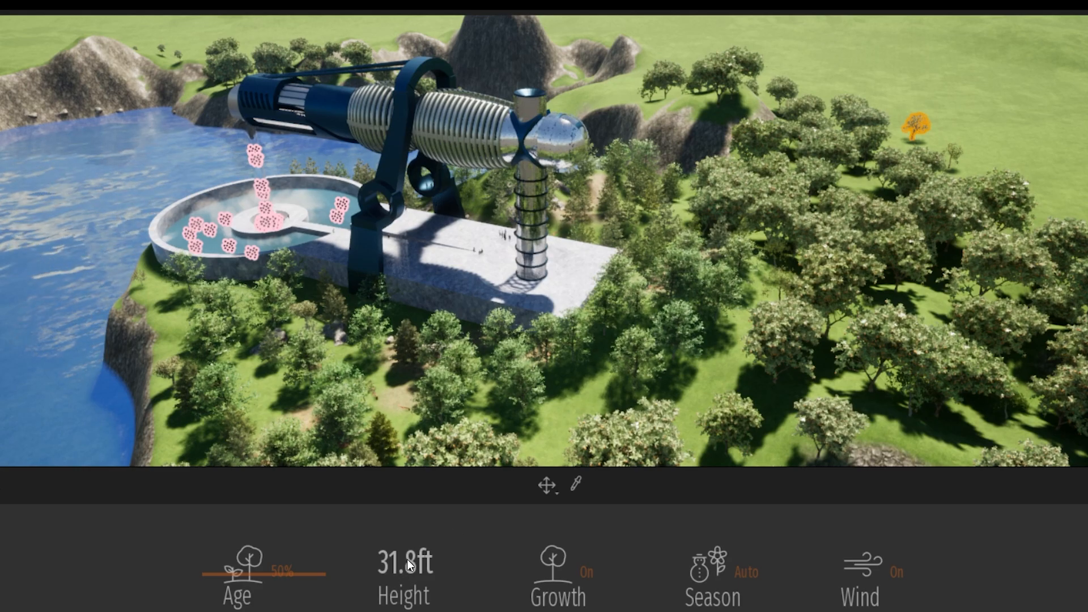
# Plant Tropical palm 1 bushes along the grass strip between the round pool's wall and the cliff edge
pyautogui.scroll(5, 53, 323)
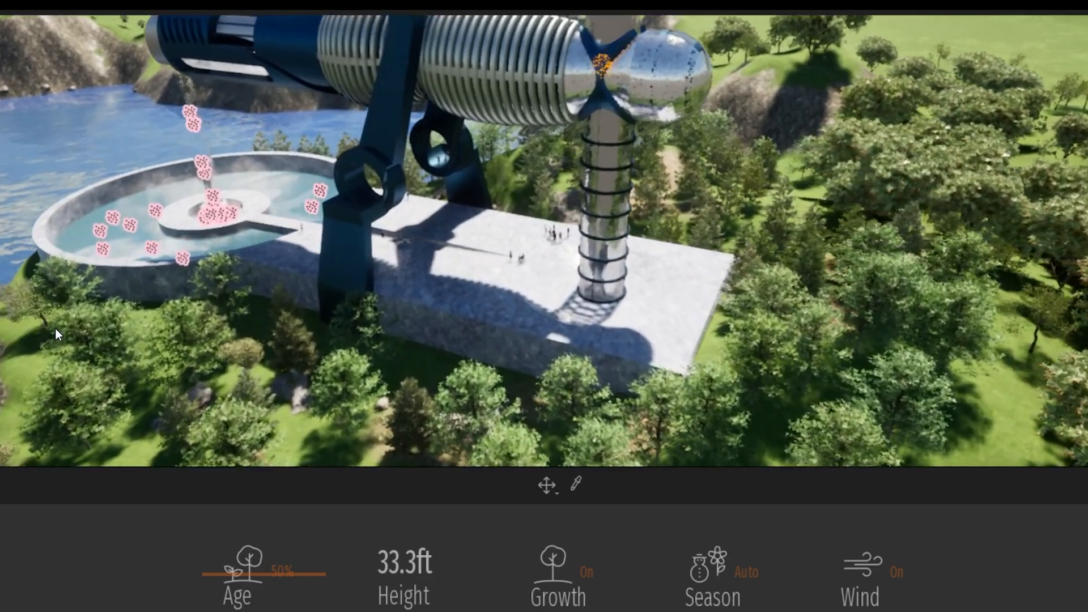
pyautogui.moveTo(55, 328); pyautogui.dragTo(53, 331, button='right')
pyautogui.press('w')
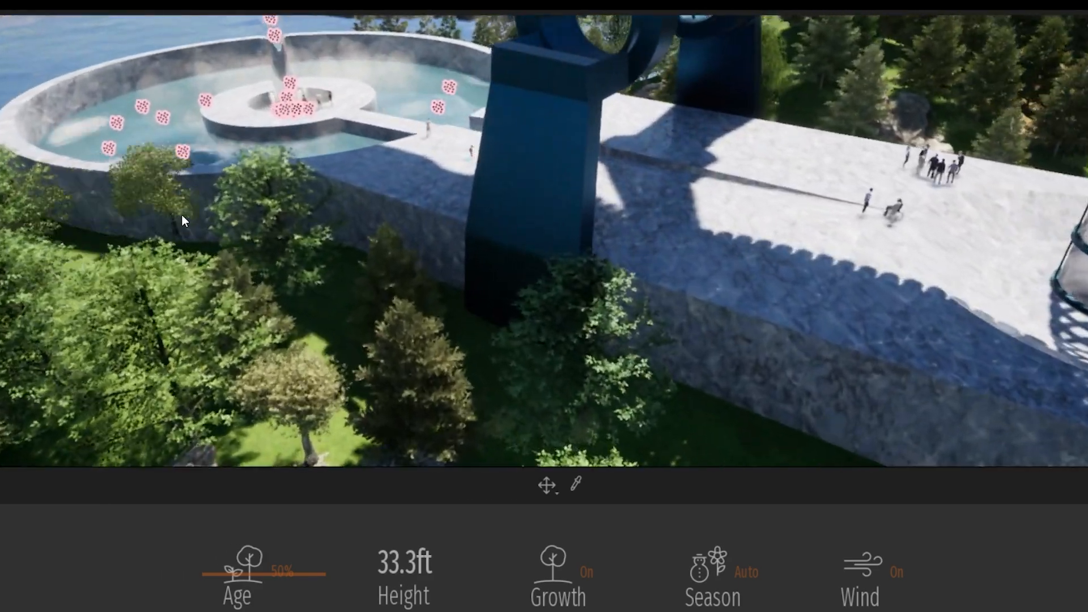
pyautogui.press('w')
pyautogui.moveTo(182, 216); pyautogui.dragTo(219, 268, button='right')
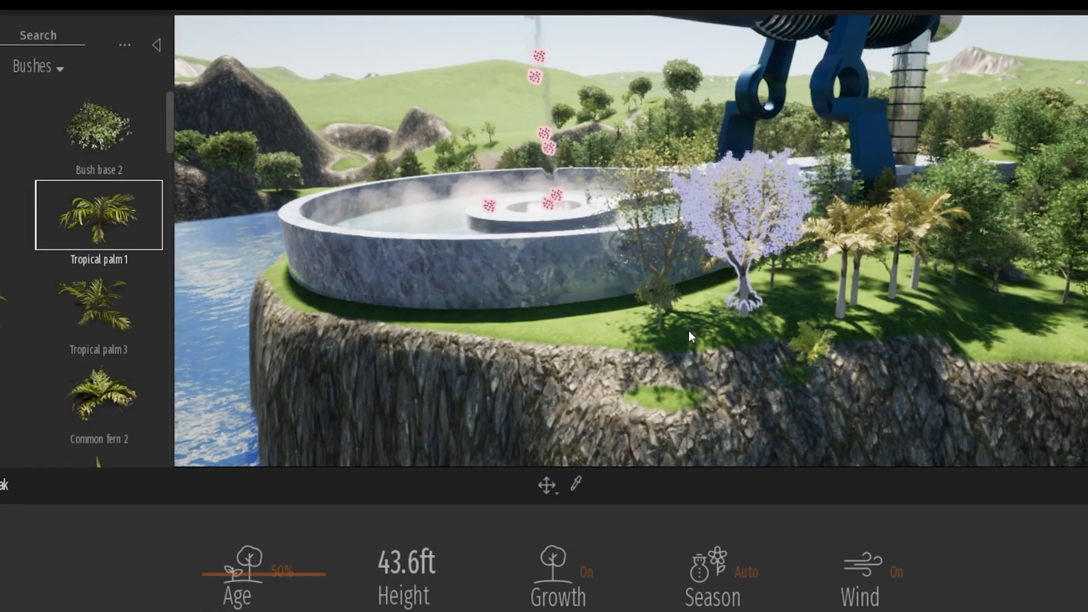
pyautogui.click(640, 326)
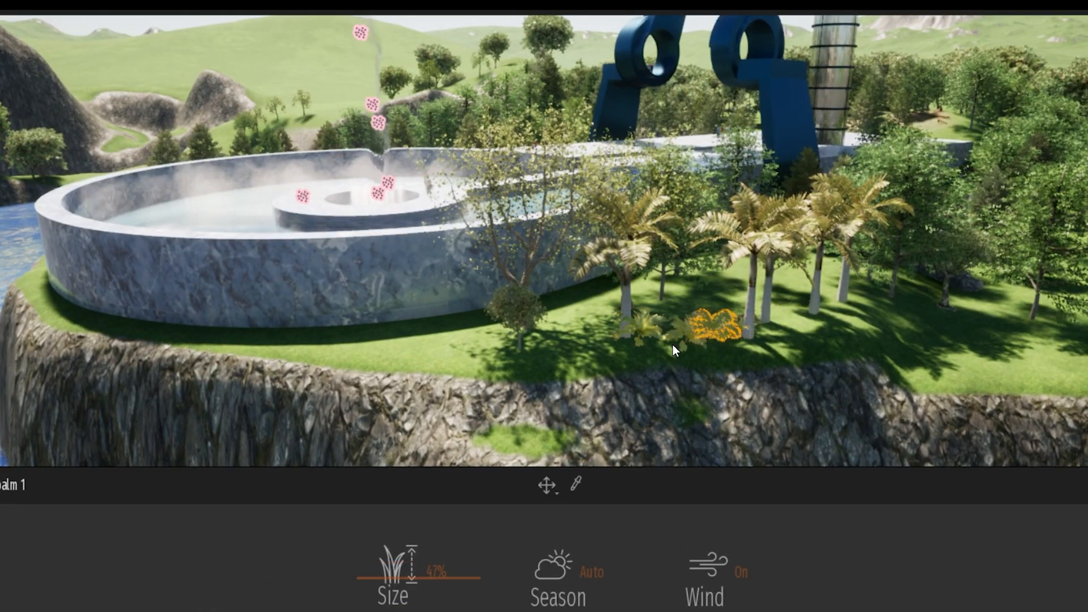
pyautogui.click(618, 342)
pyautogui.click(552, 352)
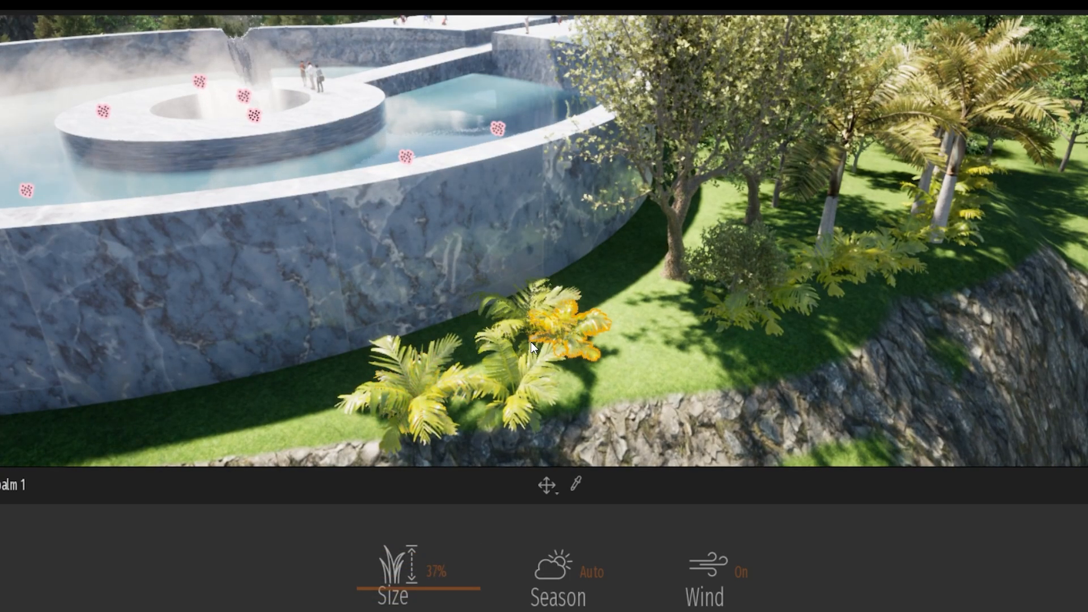
pyautogui.click(593, 295)
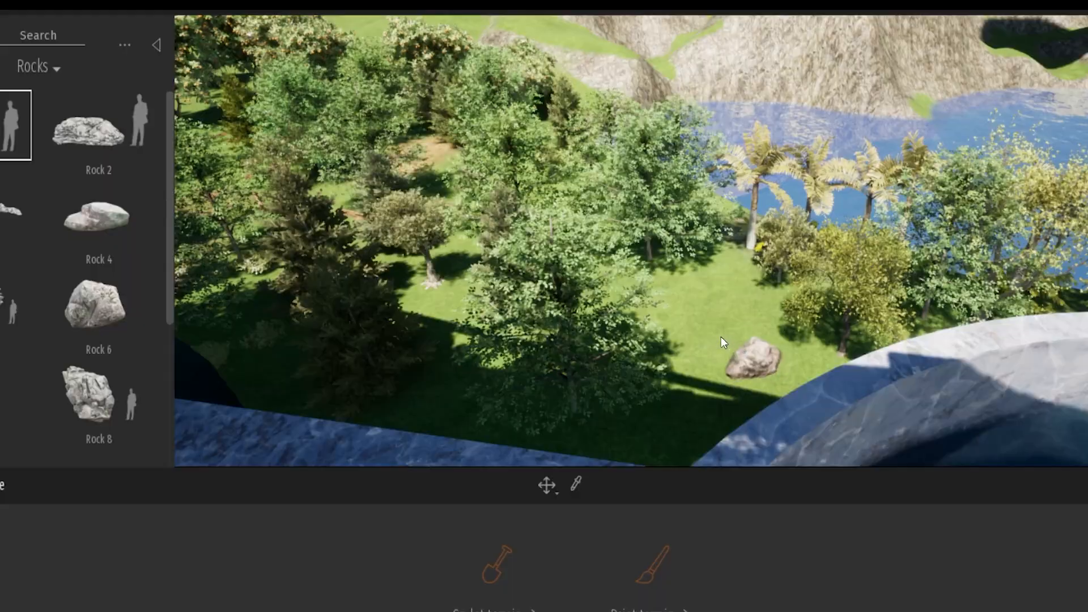
# Place a boulder from the Rocks library on the open grass beside the pool wall and select it
pyautogui.click(719, 335)
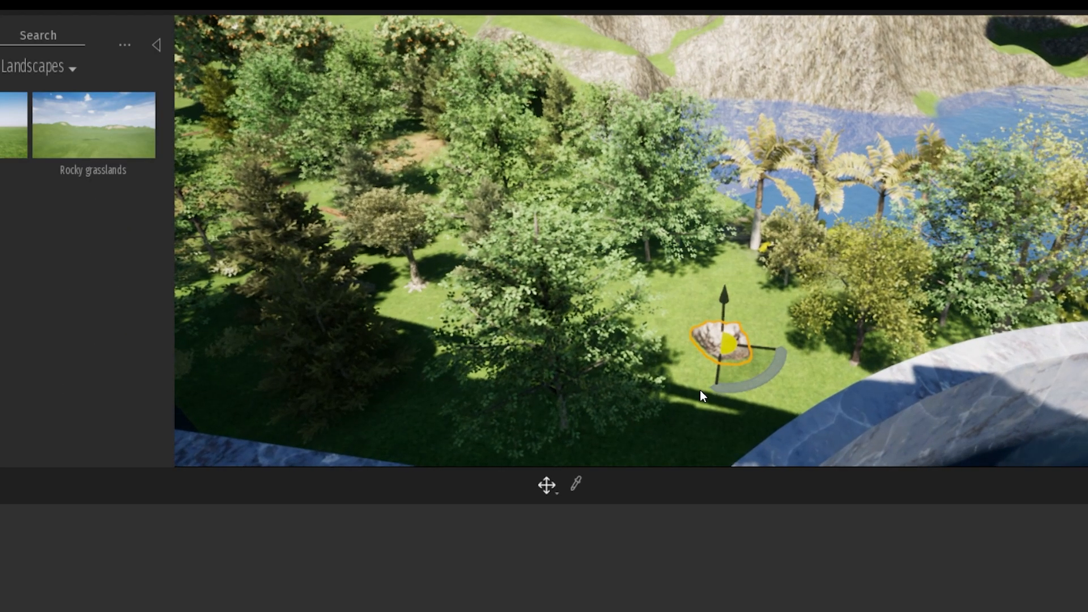
pyautogui.click(697, 391)
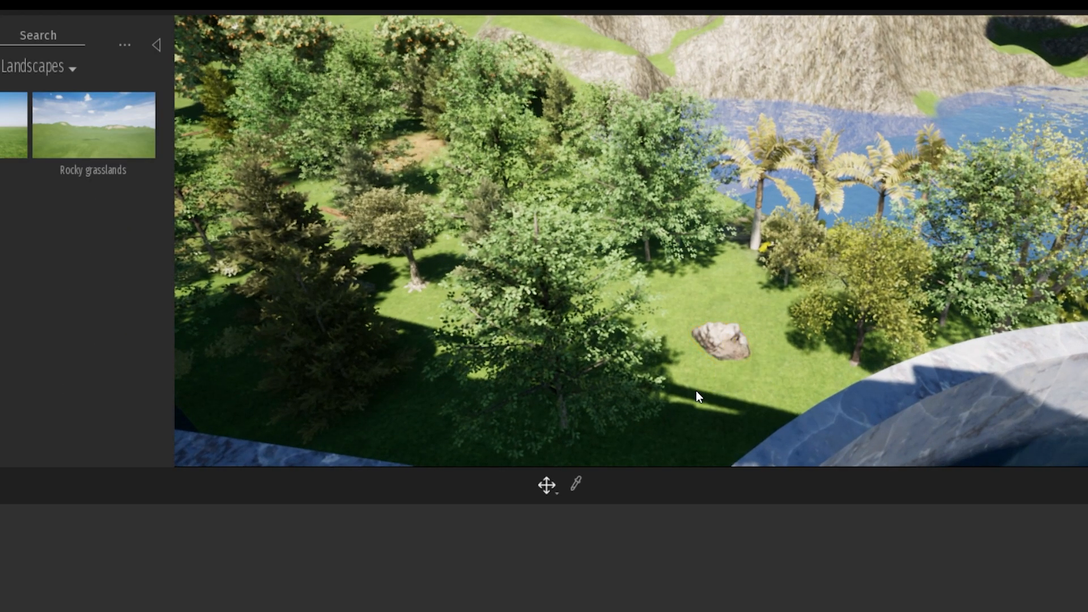
pyautogui.click(721, 343)
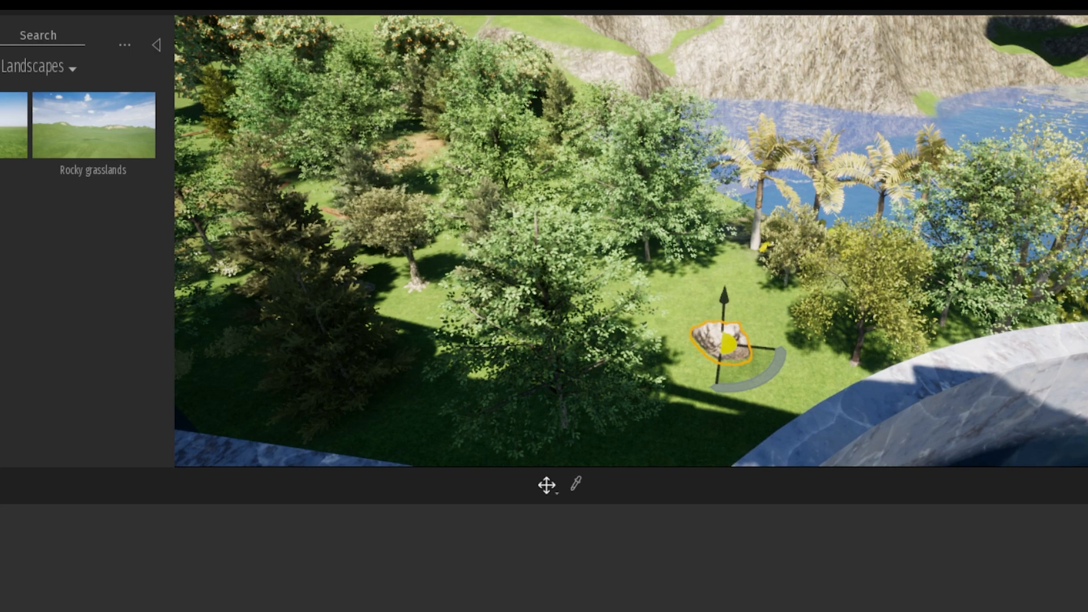
pyautogui.click(154, 45)
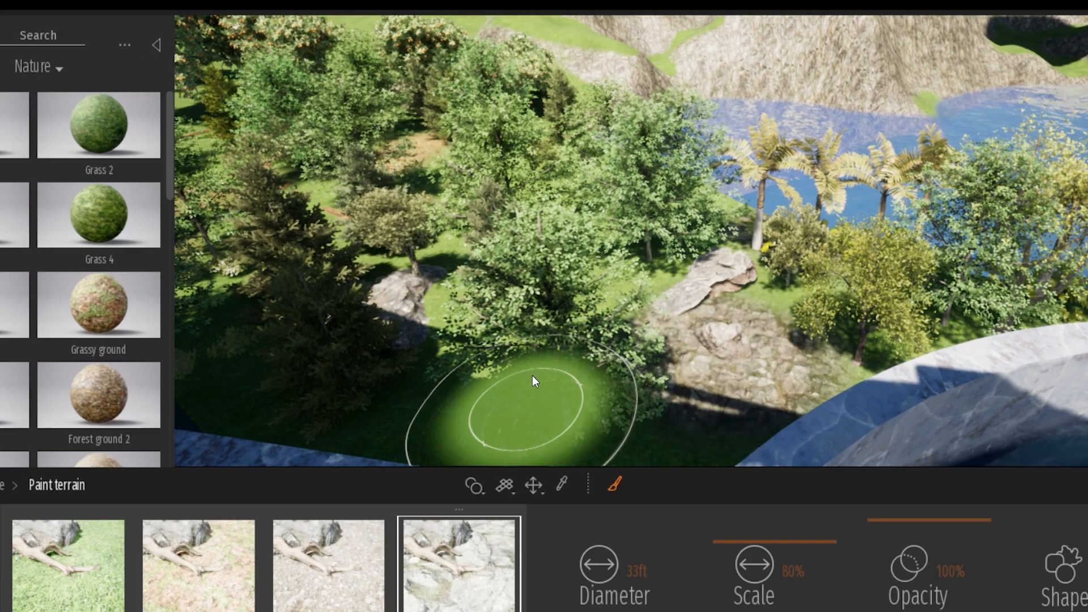
# Place InflatableBoat 2 on the lake beyond the round pool and browse the other boats
pyautogui.moveTo(529, 406)
pyautogui.mouseDown(button='right')
pyautogui.moveTo(498, 348)
pyautogui.moveTo(509, 363)
pyautogui.moveTo(498, 356)
pyautogui.moveTo(526, 354)
pyautogui.mouseUp(button='right')
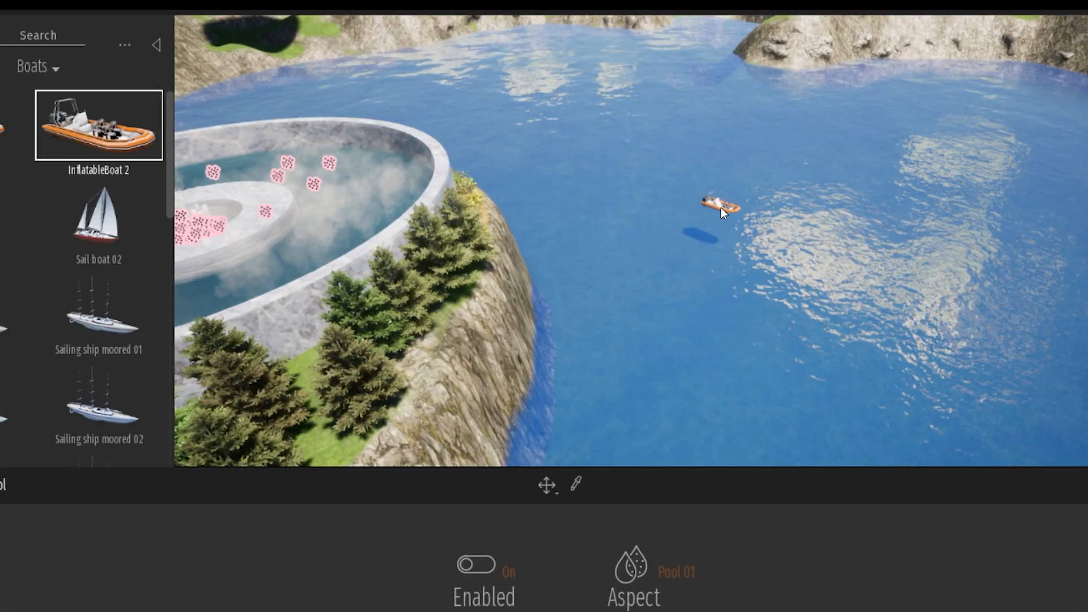
pyautogui.click(719, 196)
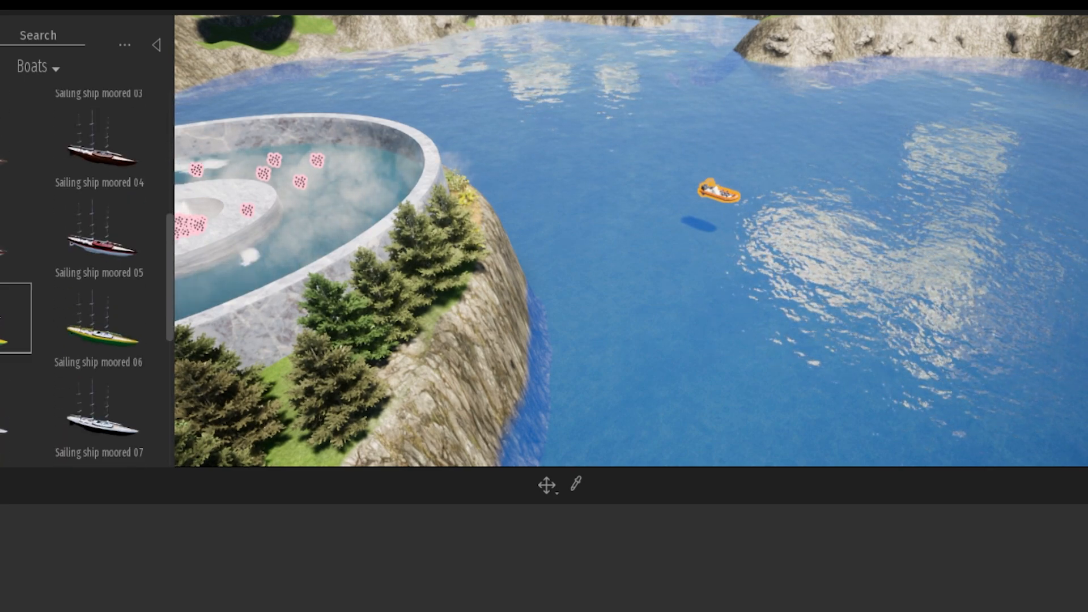
pyautogui.scroll(5, 6, 290)
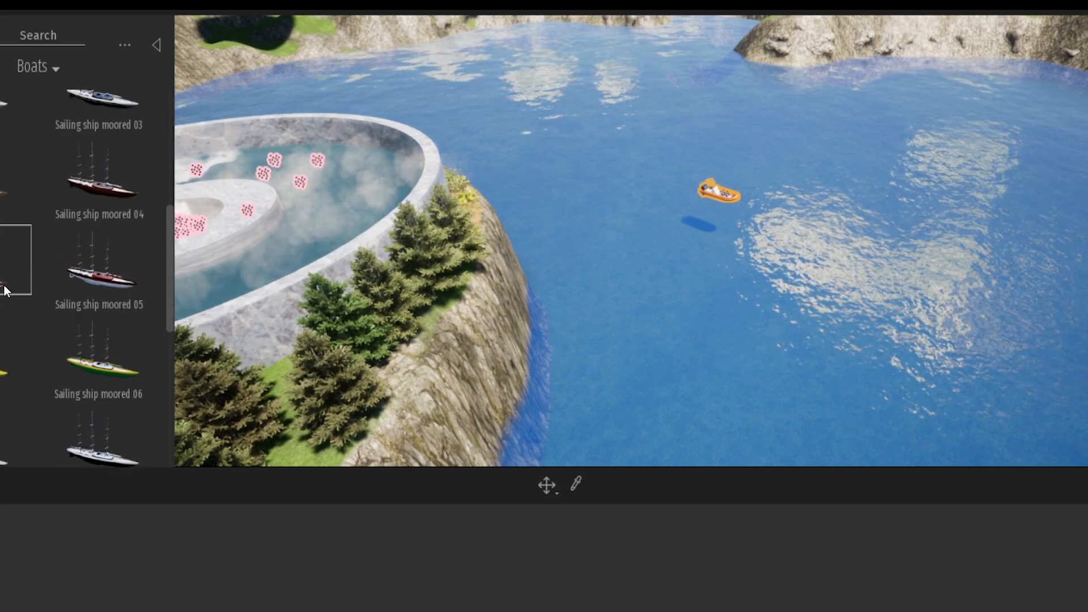
pyautogui.scroll(1, 5, 283)
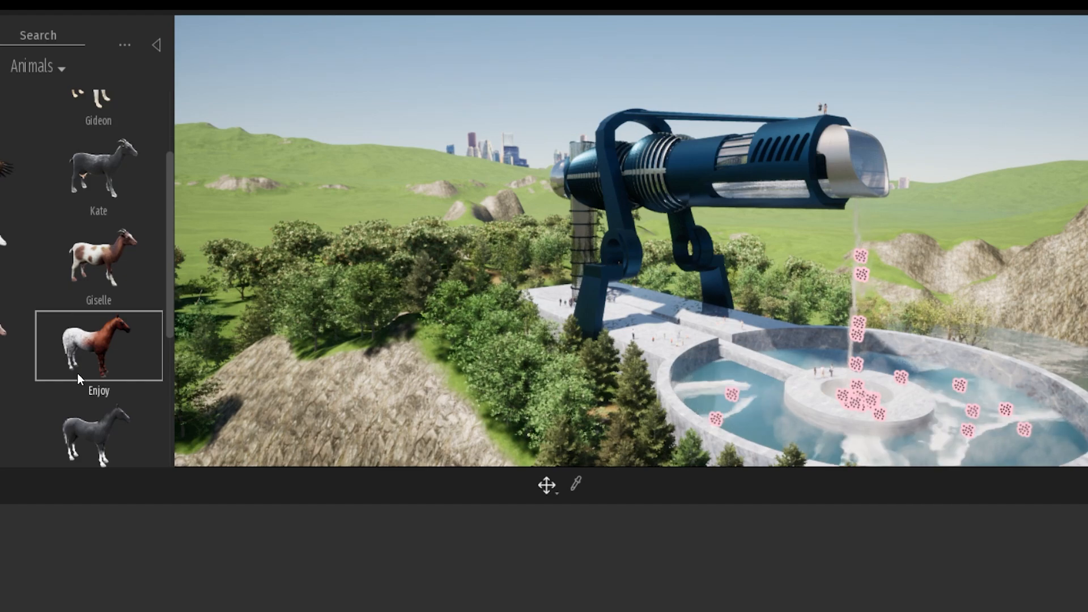
# Place three Kate goats on the grassy ledge above the cliff and move the nearest one aside
pyautogui.press('w')
pyautogui.moveTo(398, 329); pyautogui.dragTo(269, 238, button='right')
pyautogui.press('w')
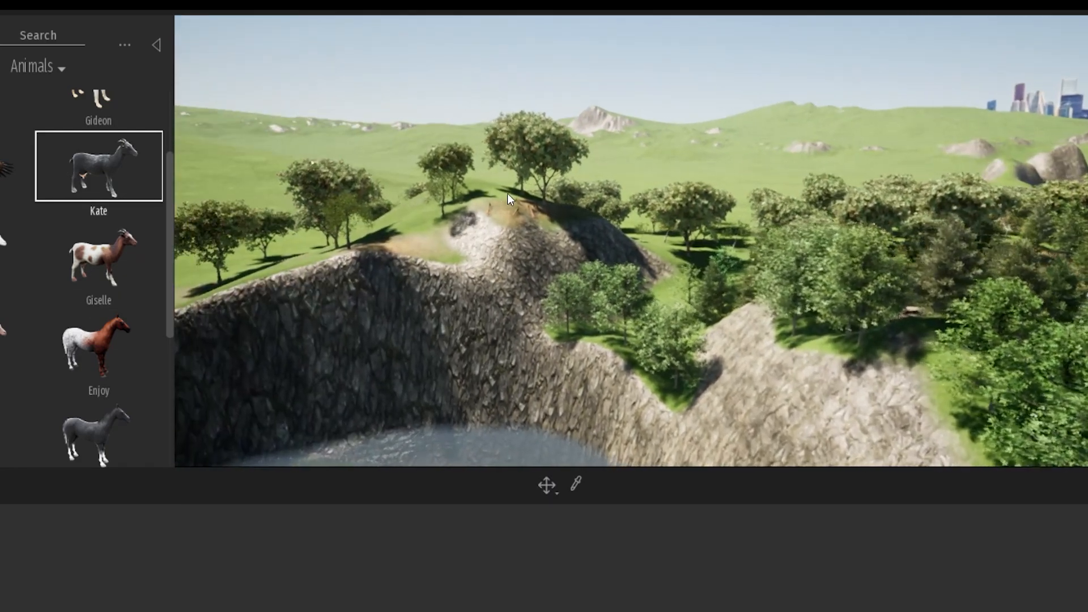
pyautogui.press('w')
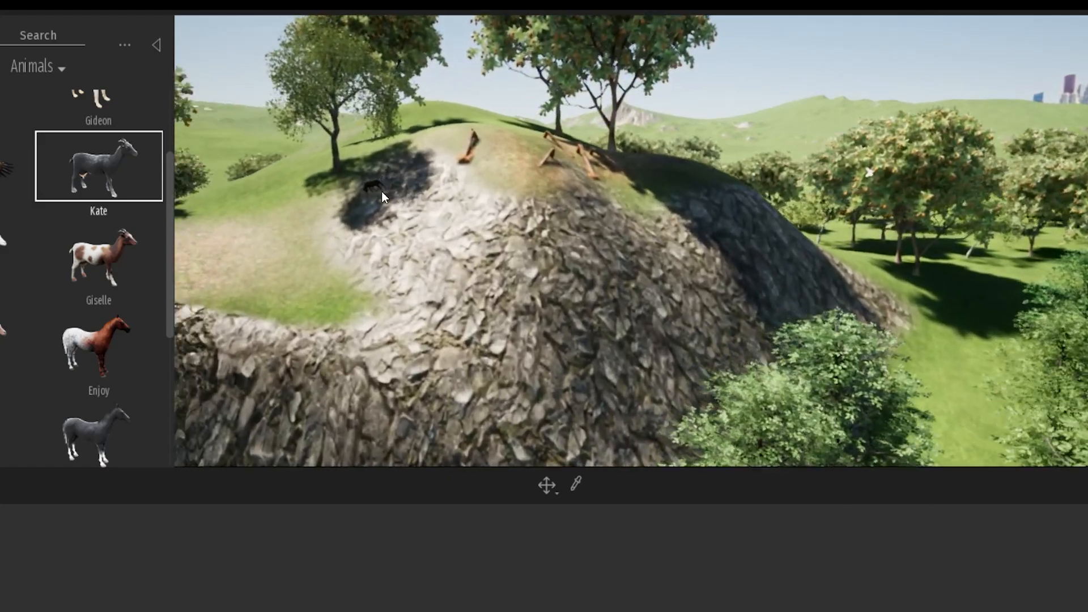
pyautogui.moveTo(382, 192); pyautogui.dragTo(387, 191, button='right')
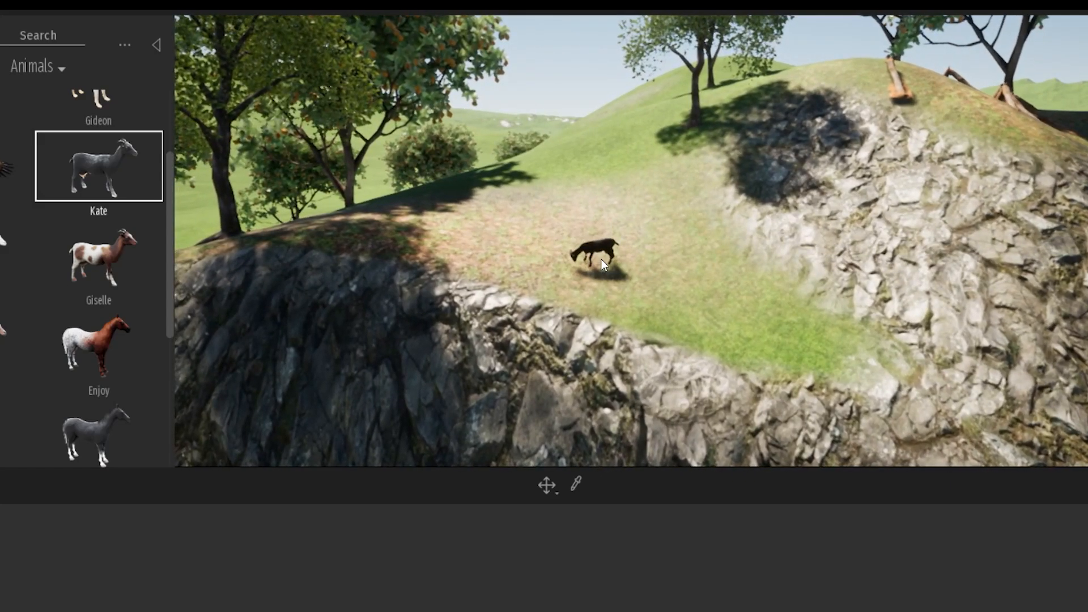
pyautogui.click(601, 260)
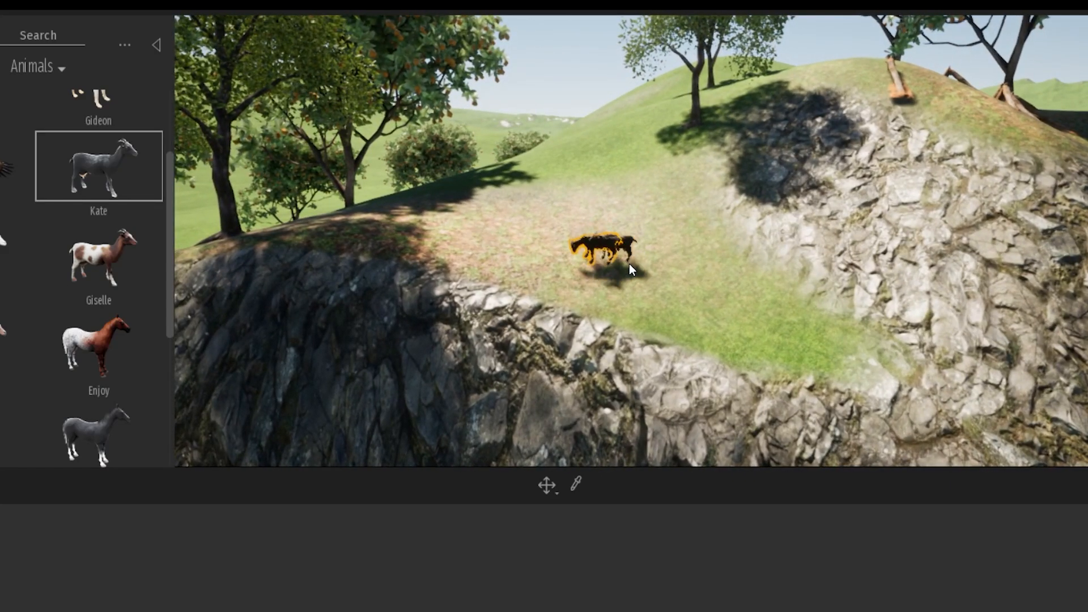
pyautogui.click(661, 273)
pyautogui.click(651, 234)
pyautogui.press('w')
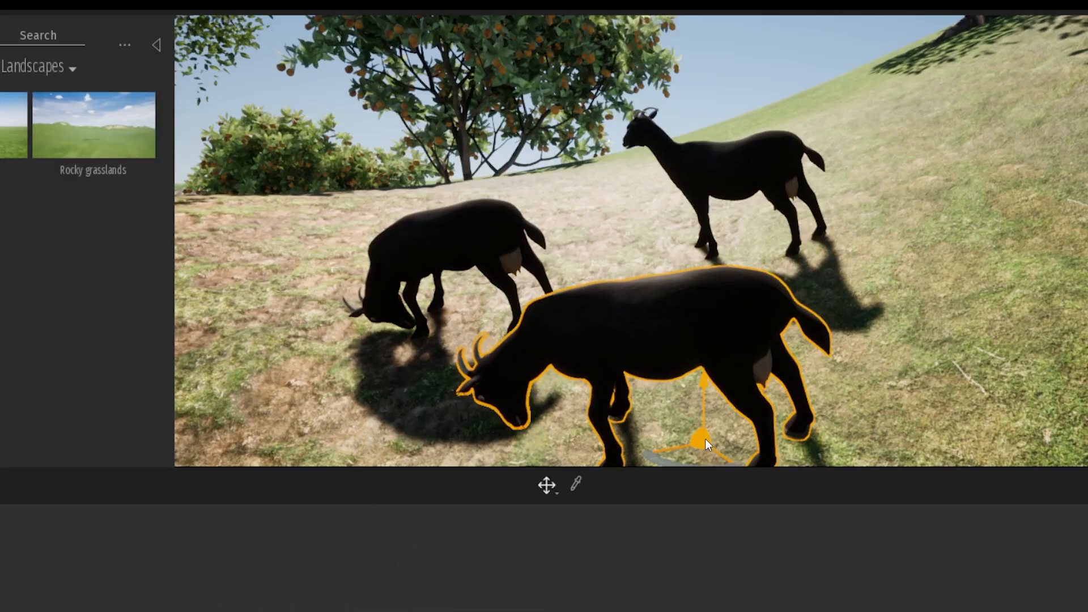
pyautogui.moveTo(706, 439); pyautogui.dragTo(1080, 334)
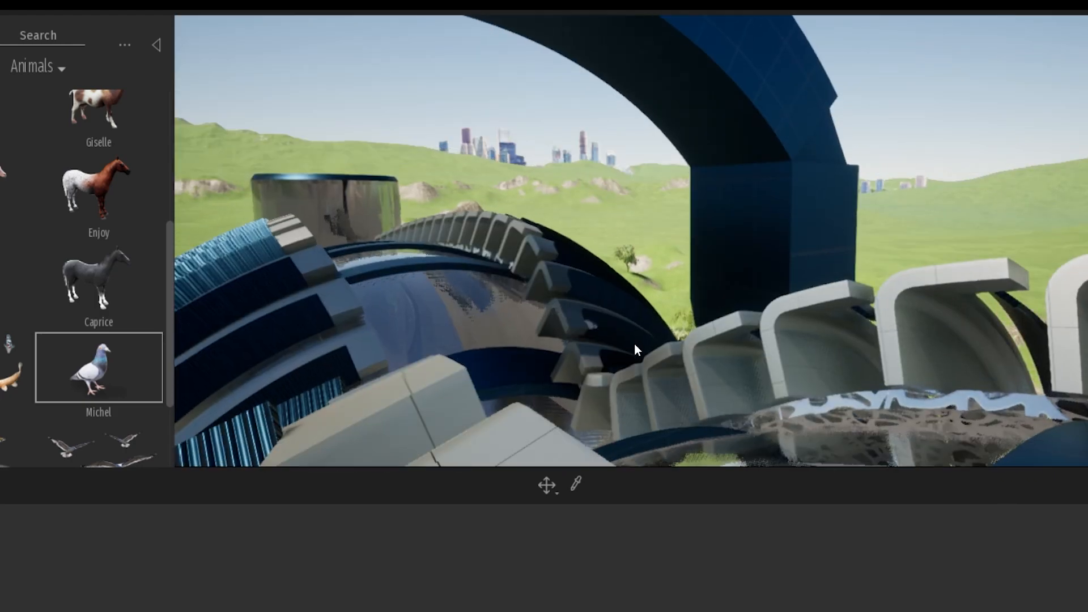
# Place the Michel pigeon on the ribbed top of the metal structure
pyautogui.click(560, 412)
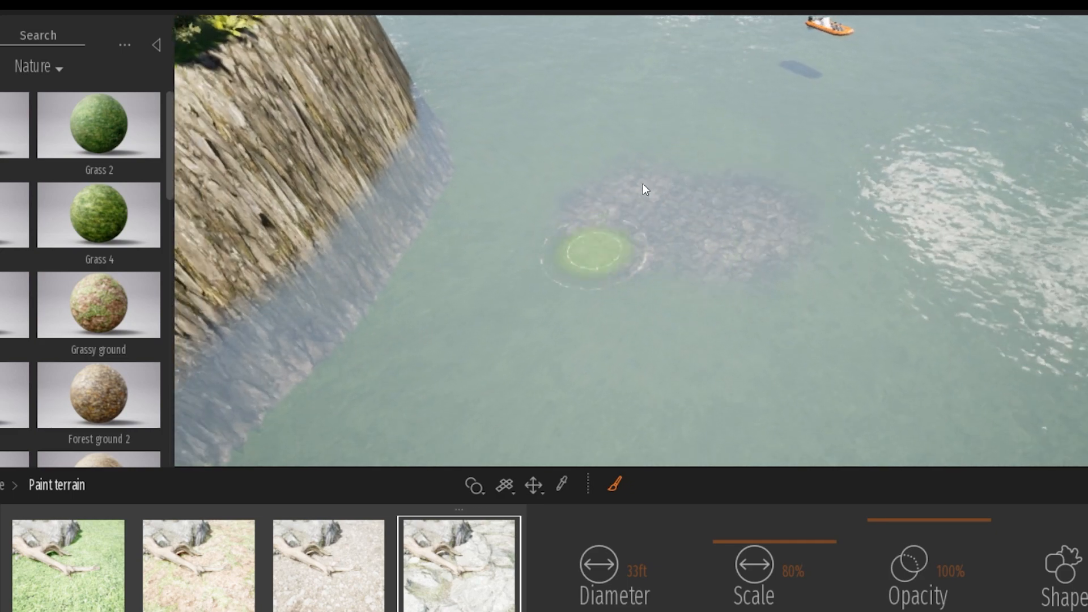
# Paint the lake bed between the pool cliff and the opposite shore with the rock terrain material, using a 307 ft brush diameter
pyautogui.scroll(-8, 591, 203)
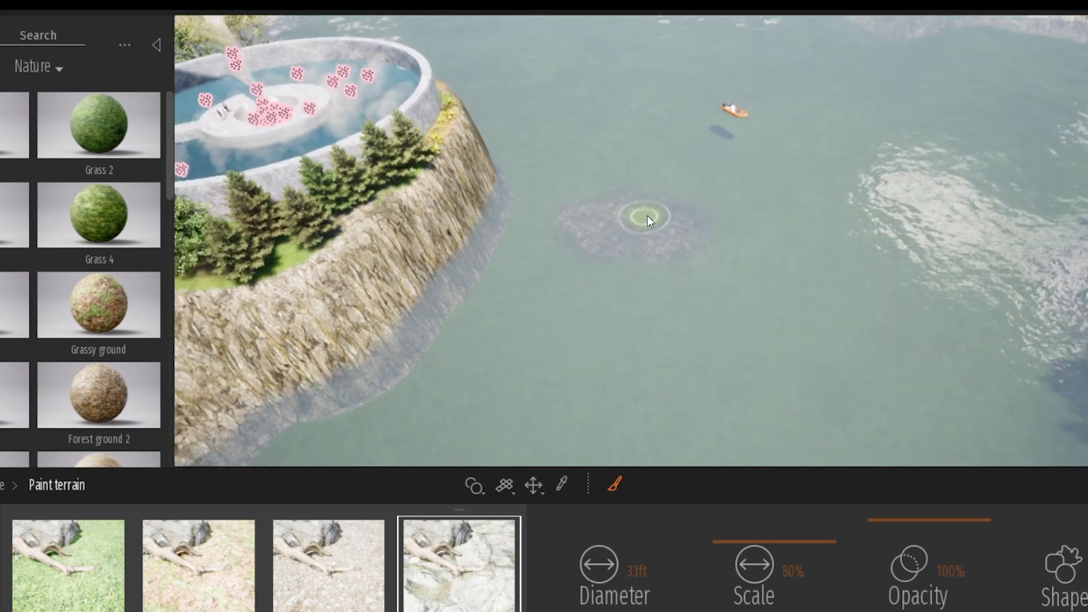
pyautogui.moveTo(674, 213)
pyautogui.mouseDown()
pyautogui.moveTo(750, 209)
pyautogui.moveTo(674, 233)
pyautogui.mouseUp()
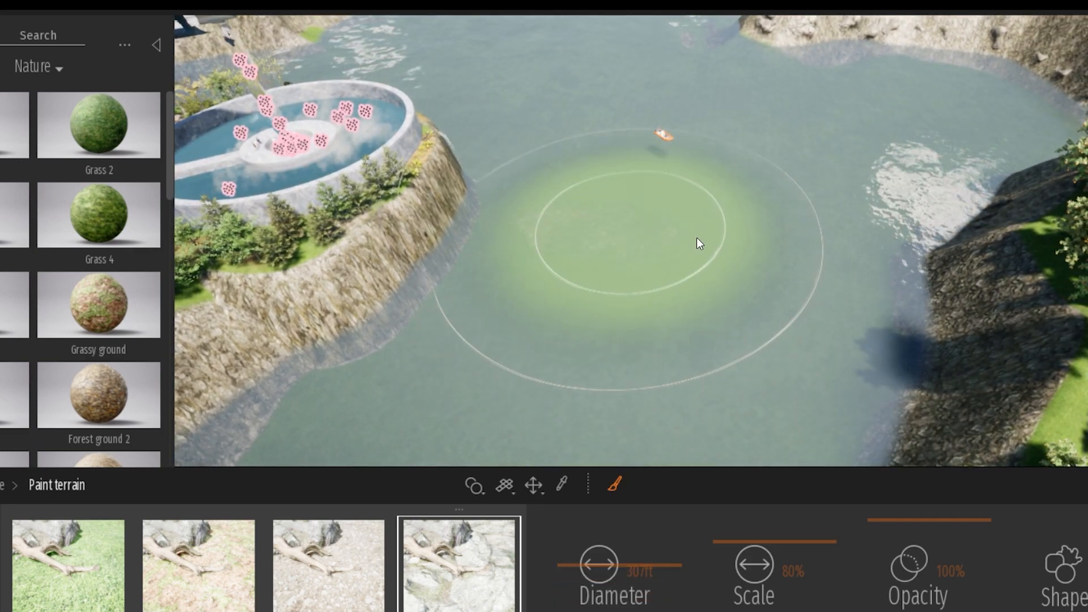
pyautogui.moveTo(823, 98)
pyautogui.mouseDown()
pyautogui.moveTo(894, 102)
pyautogui.moveTo(624, 339)
pyautogui.mouseUp()
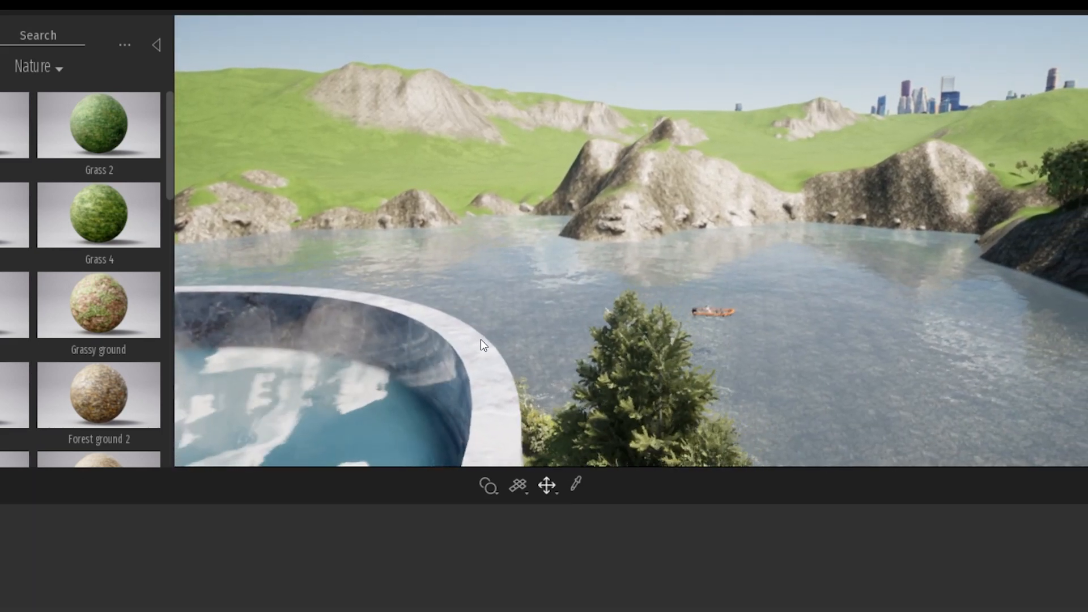
pyautogui.press('d')
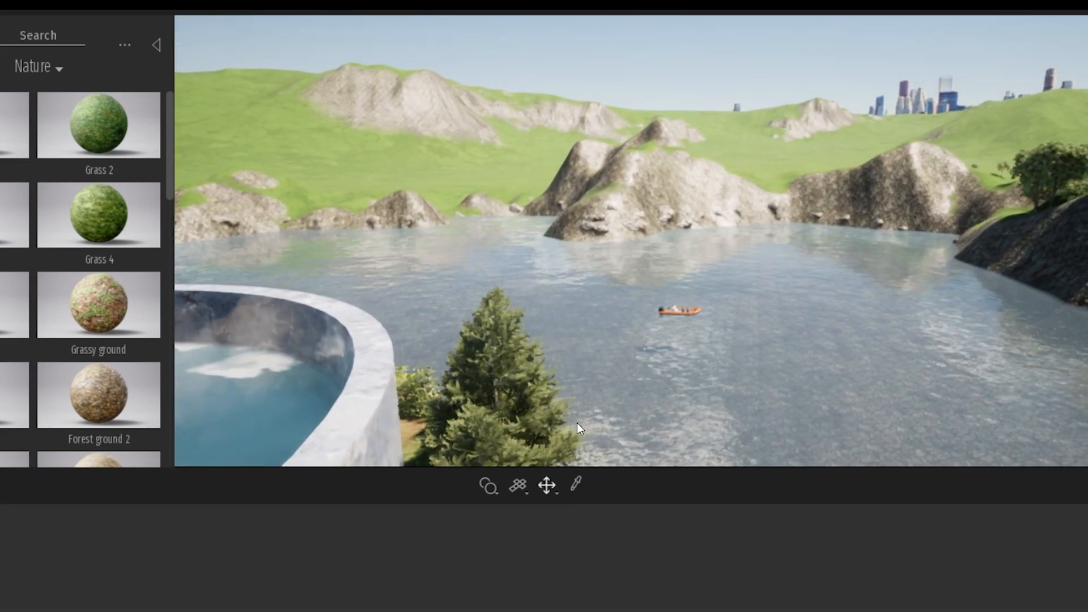
pyautogui.moveTo(750, 350); pyautogui.dragTo(686, 420, button='right')
pyautogui.press('d')
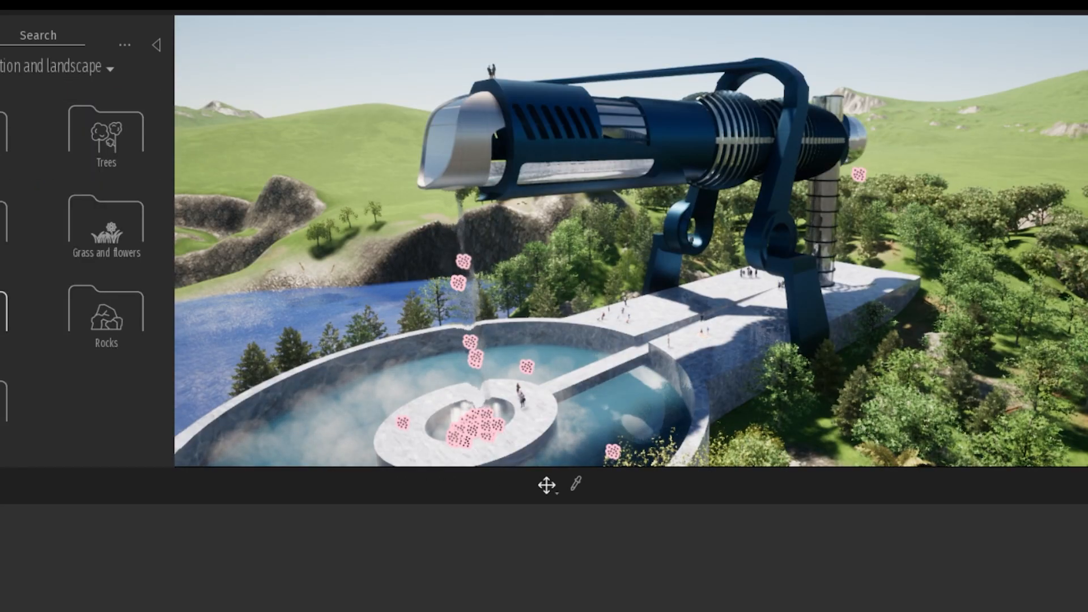
pyautogui.scroll(-5, 54, 236)
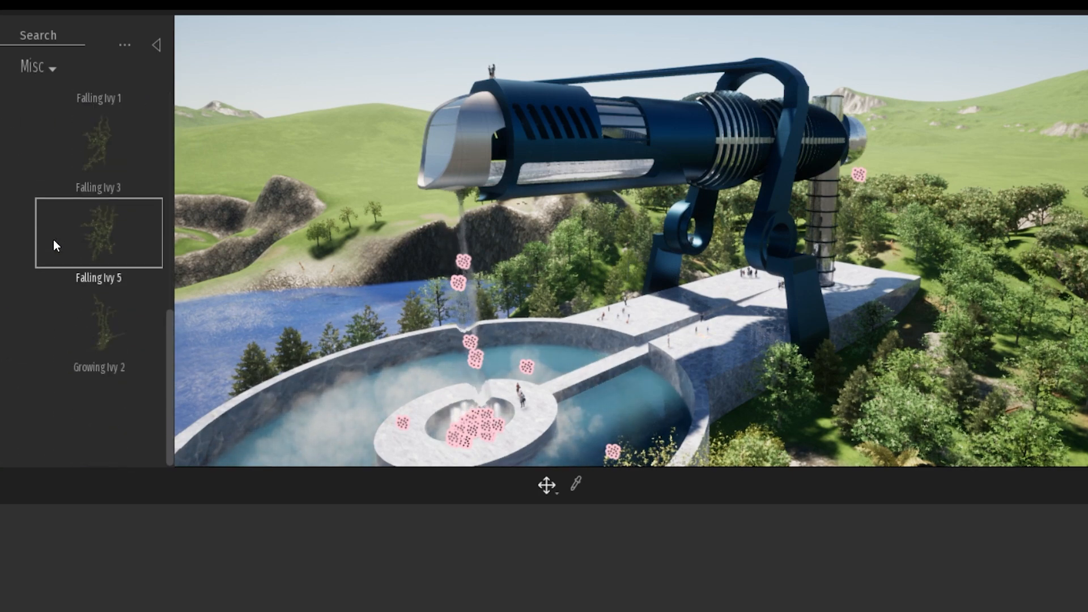
pyautogui.scroll(5, 53, 245)
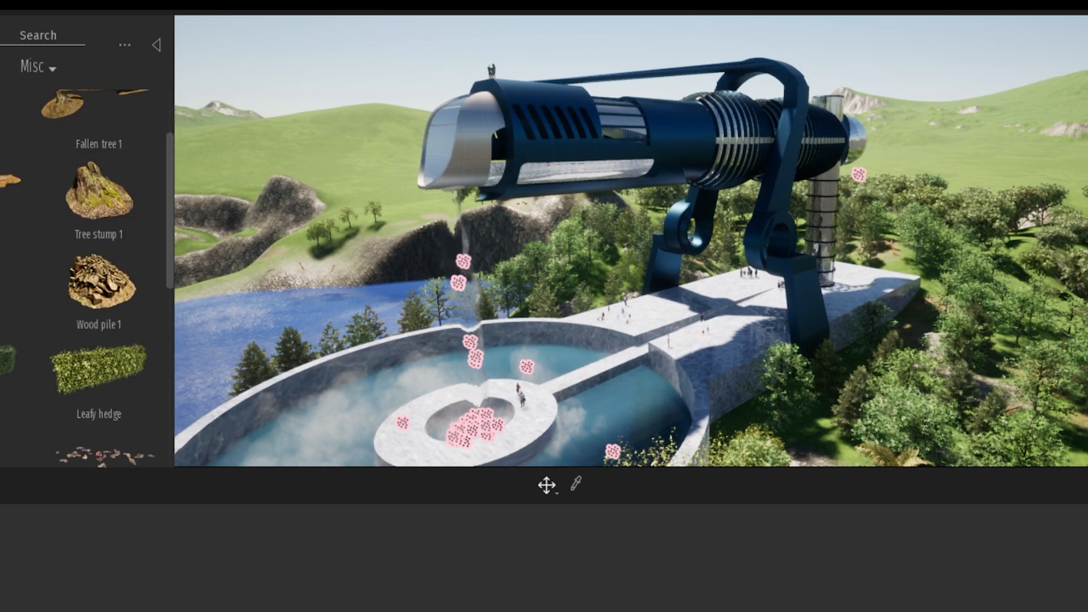
pyautogui.scroll(2, 16, 196)
pyautogui.click(1, 67)
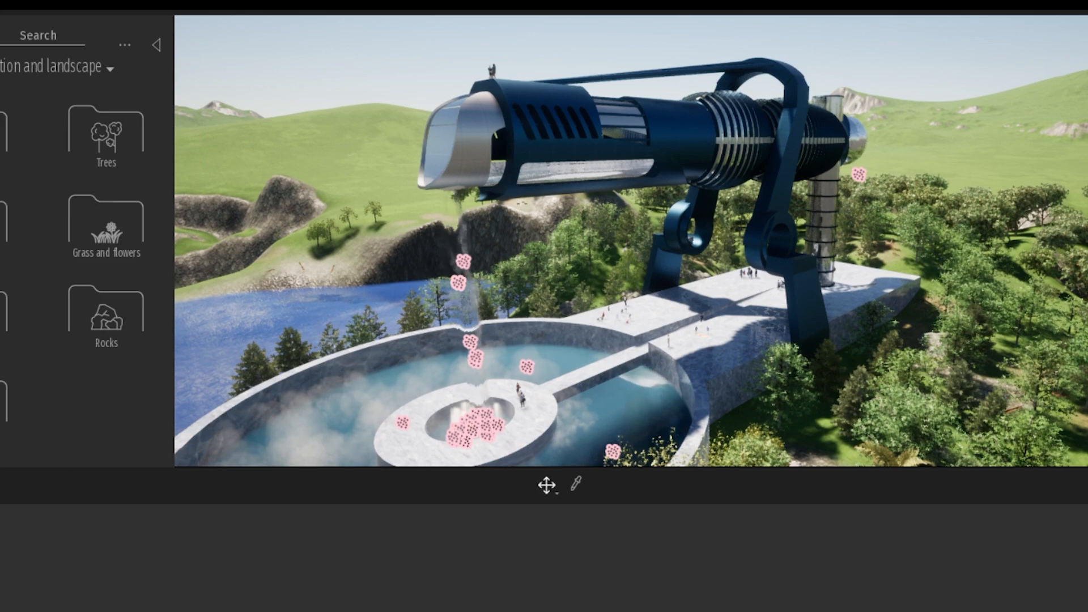
# Place the animated human Brian from the Characters library inside the wicker basket above the lake
pyautogui.click(2, 66)
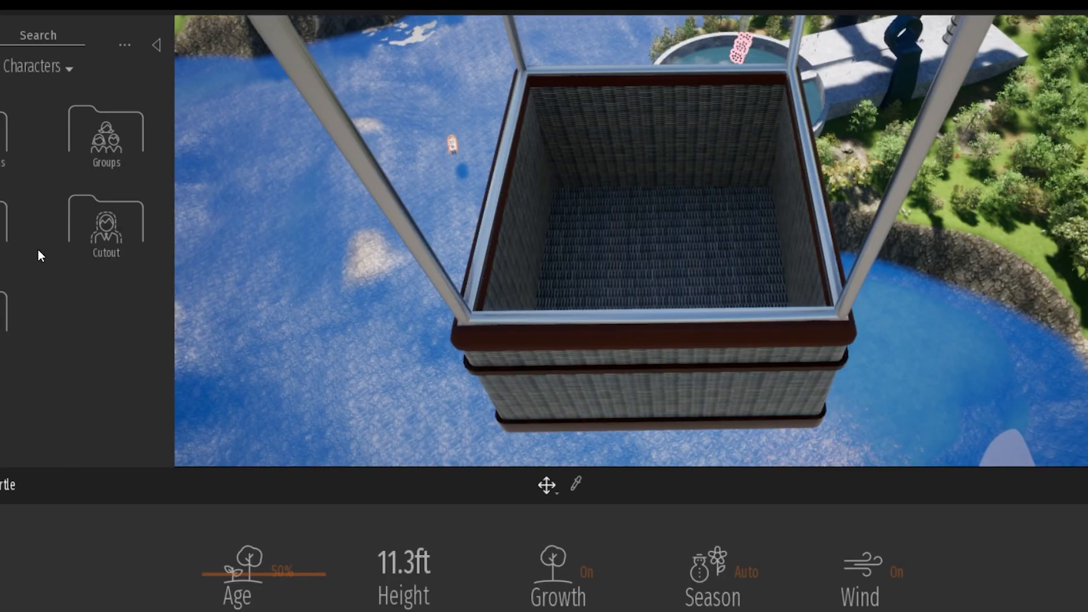
pyautogui.click(2, 135)
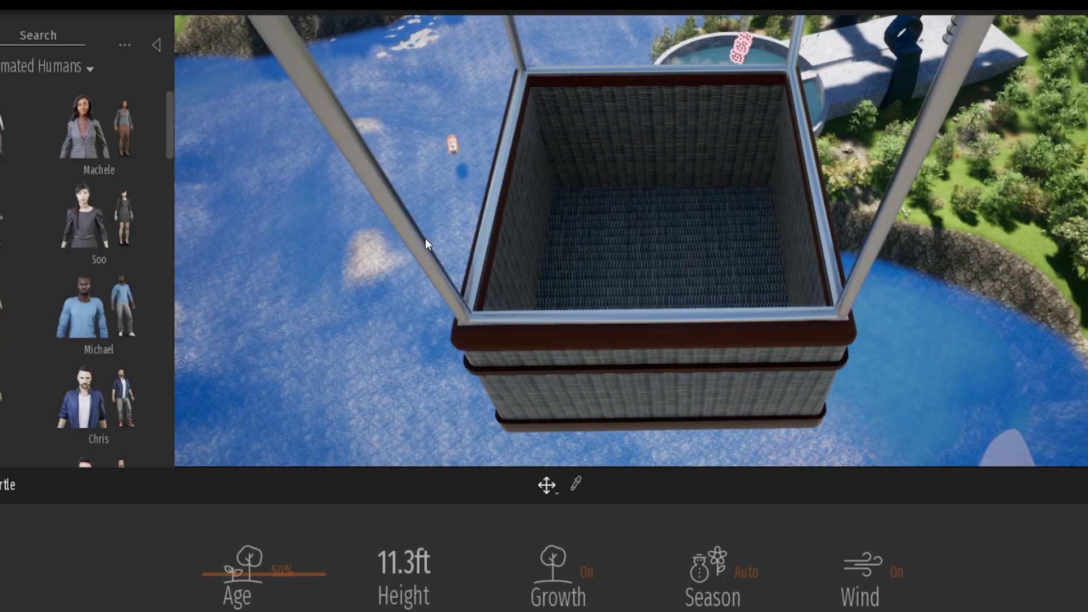
pyautogui.scroll(-2, 100, 184)
pyautogui.scroll(-4, 47, 264)
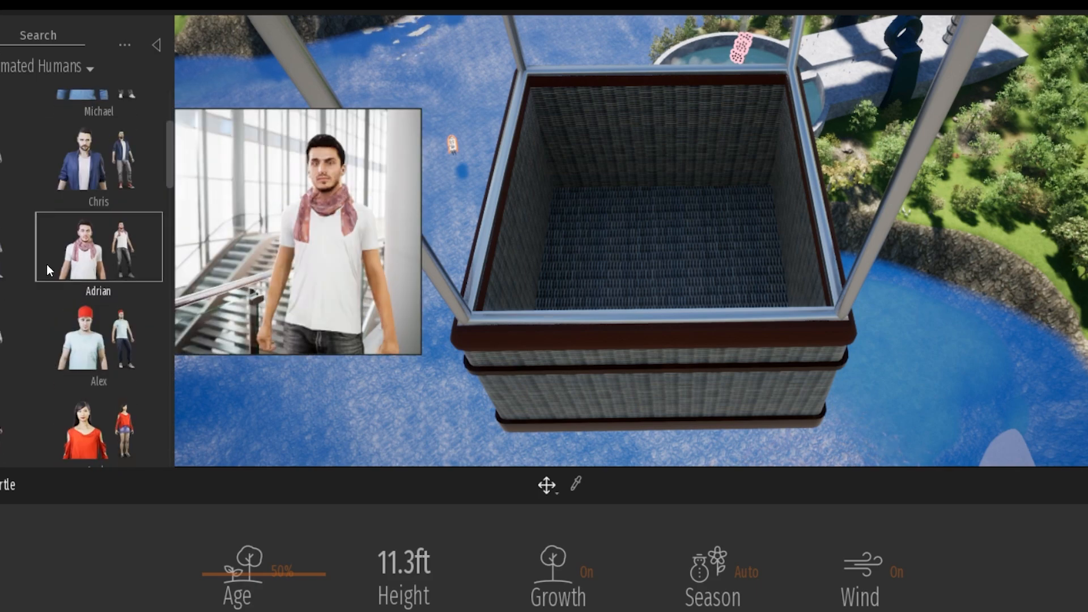
pyautogui.click(91, 332)
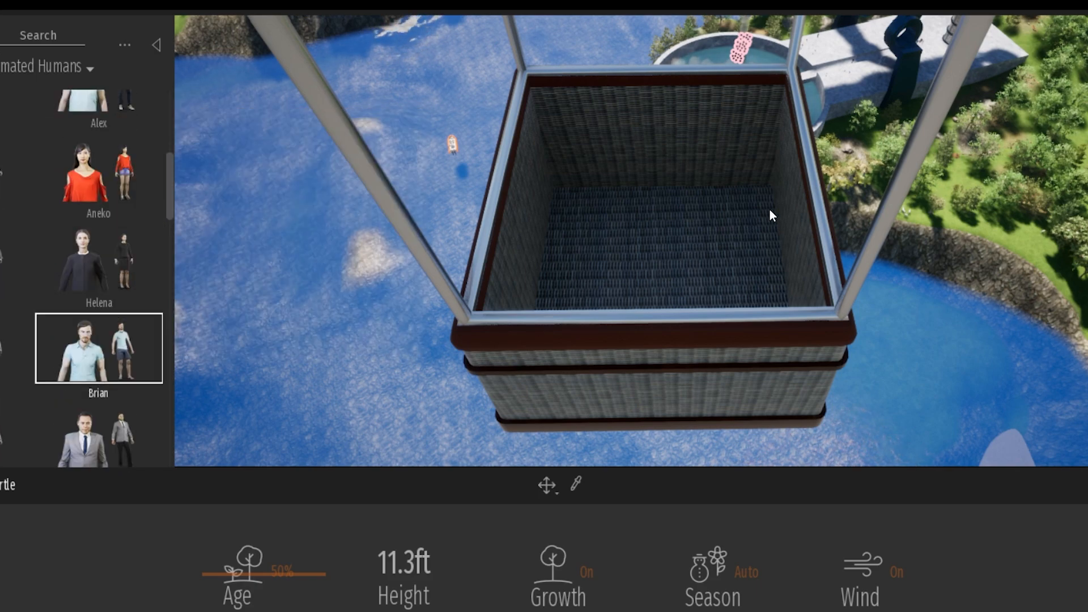
pyautogui.click(719, 227)
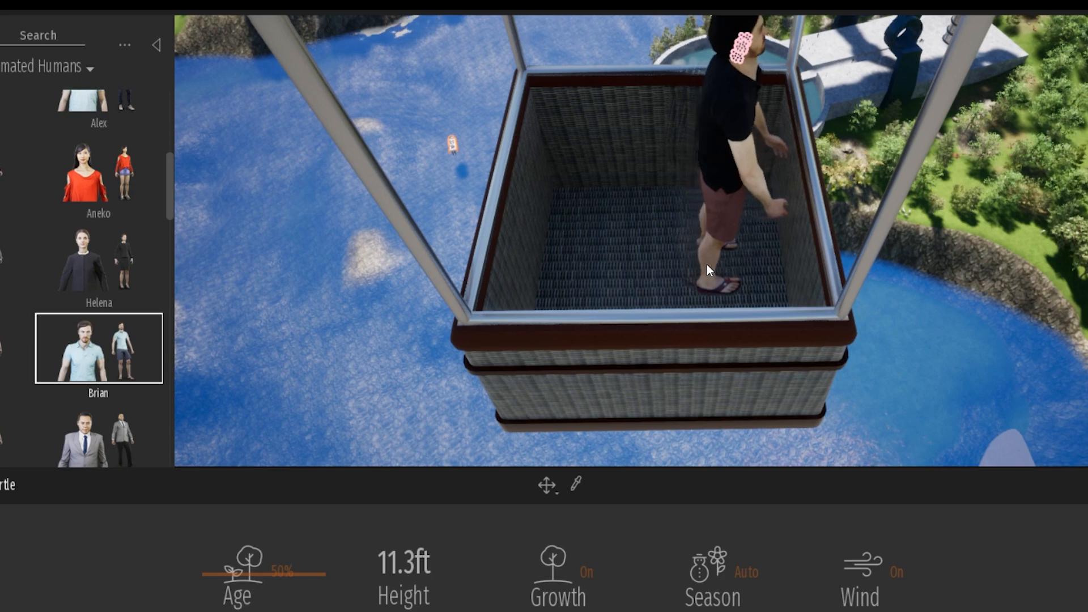